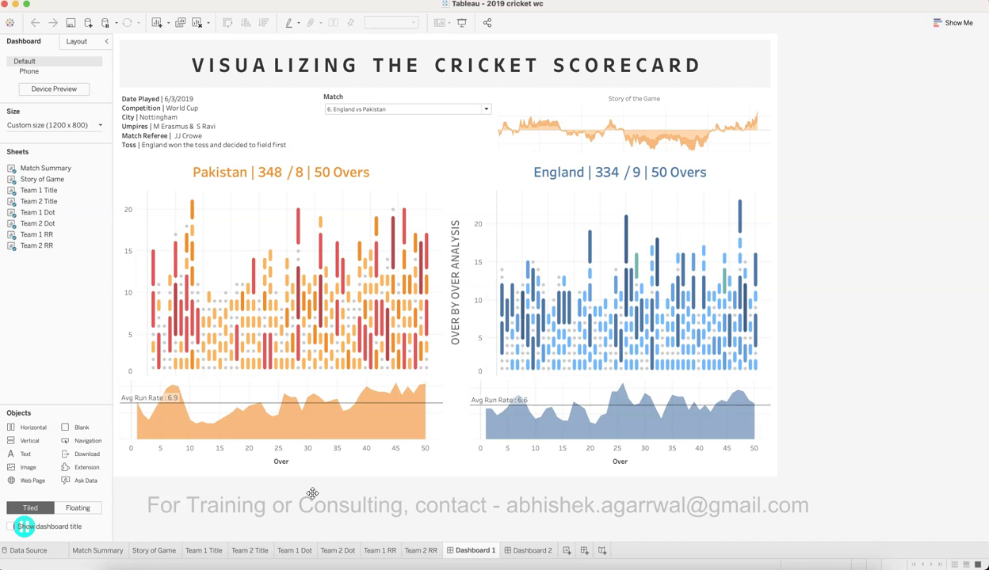
# Bring up the Datasets Google Sheet and preview, then dismiss, the Sports Dashboard link
pyautogui.click(331, 476)
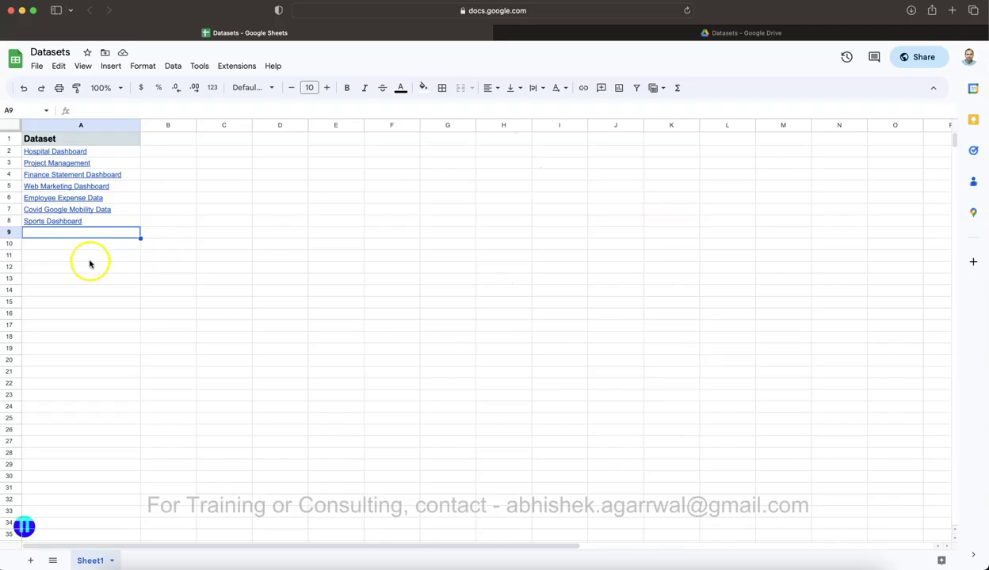
pyautogui.moveTo(42, 226)
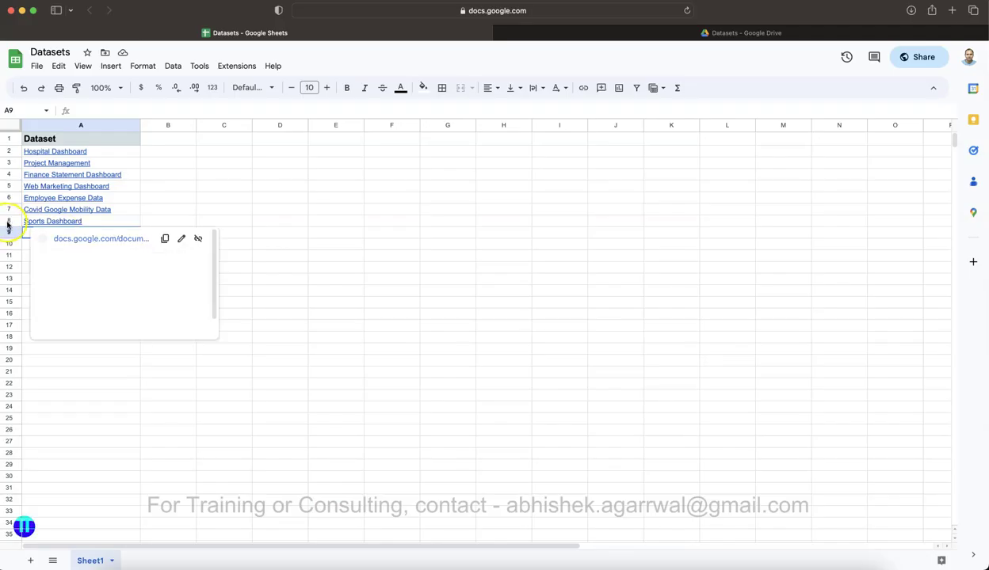
pyautogui.click(108, 163)
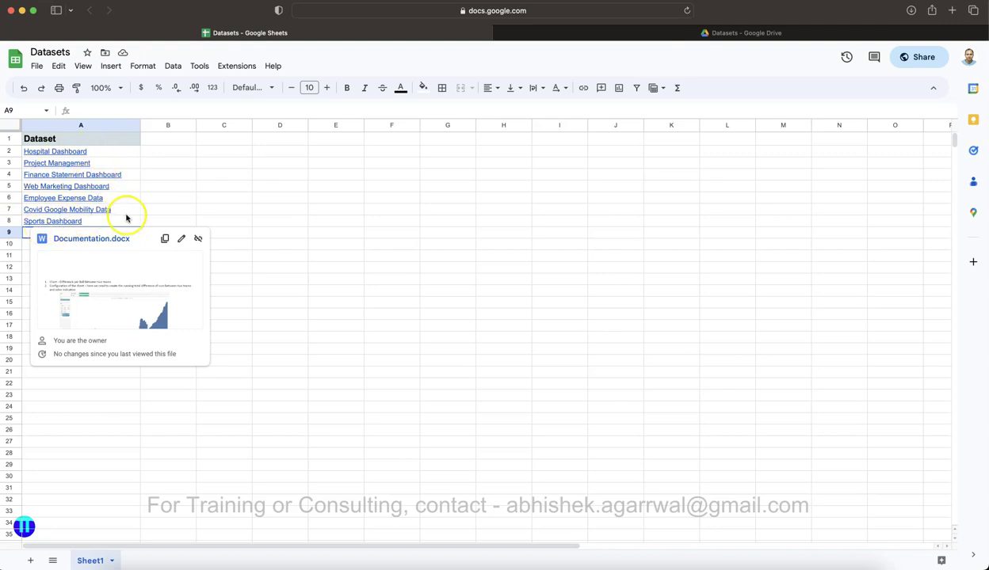
pyautogui.click(191, 188)
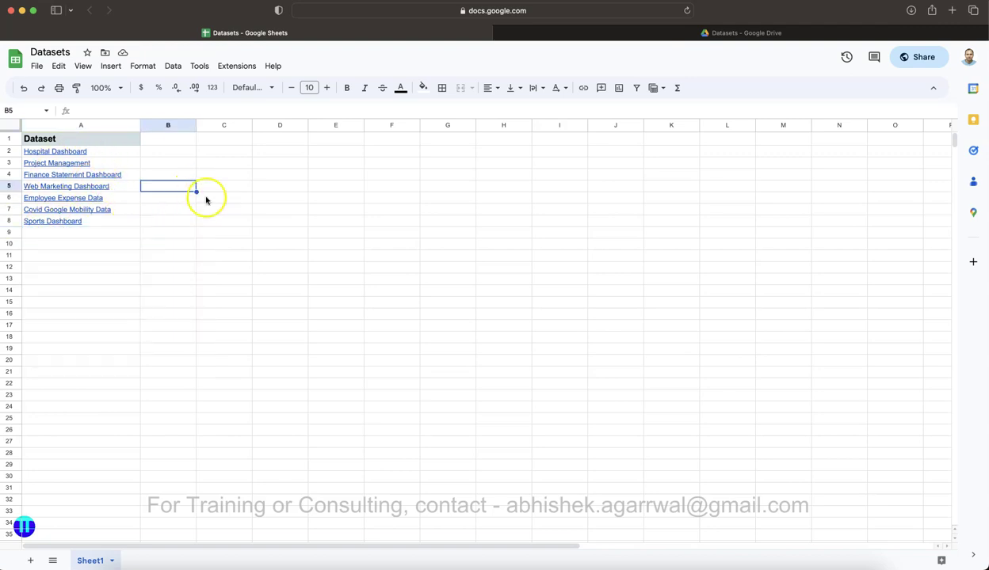
# Select the Datasets spreadsheet in the Drive Datasets folder and copy its link
pyautogui.click(641, 37)
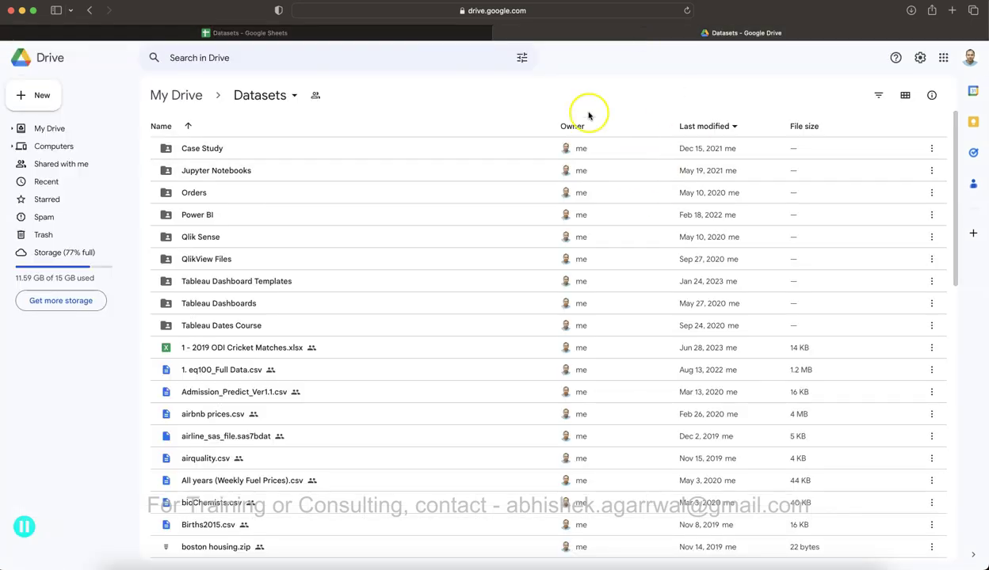
pyautogui.scroll(-5, 289, 434)
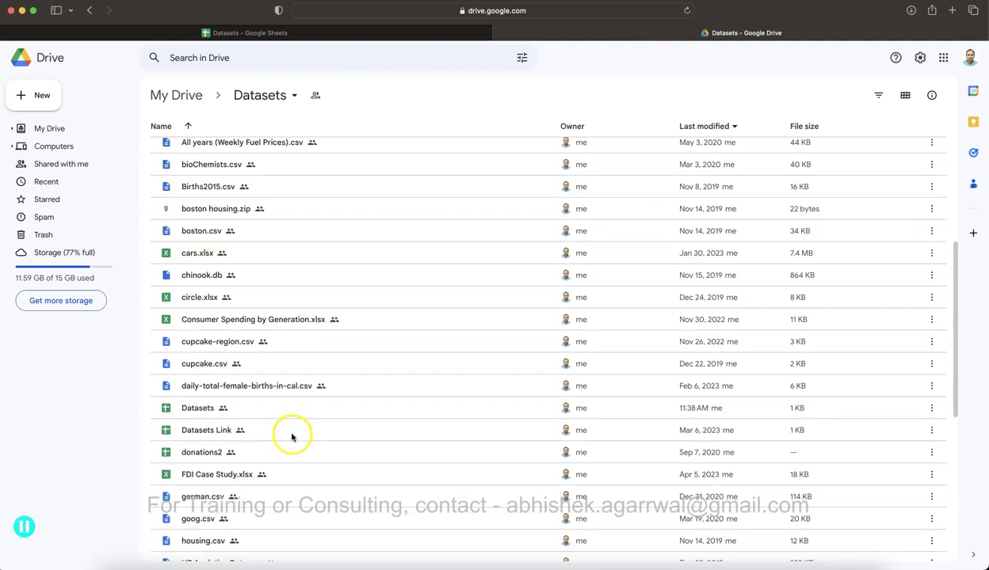
pyautogui.click(220, 412)
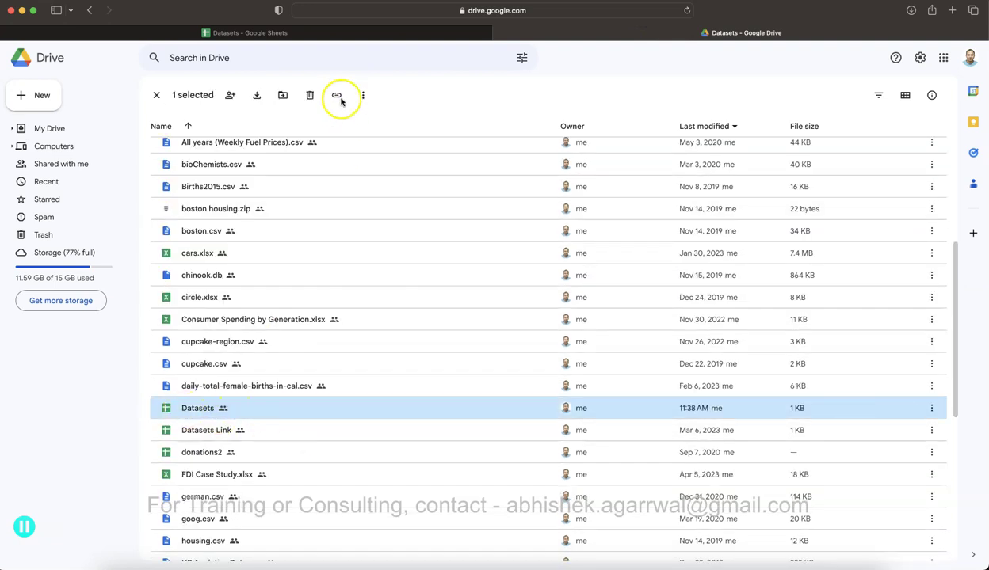
pyautogui.click(351, 34)
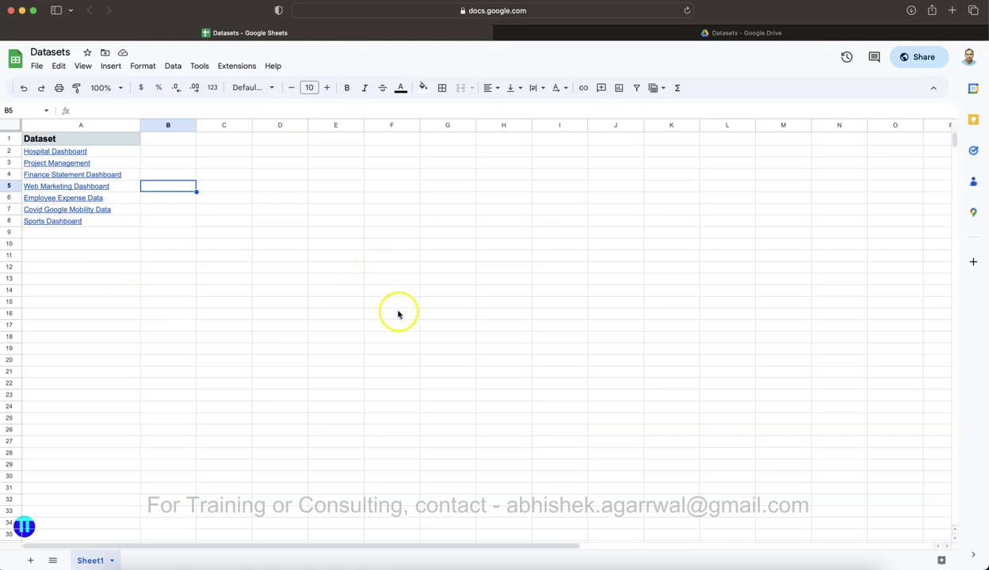
# Return to the Tableau cricket dashboard and select its title and match-details zones
pyautogui.click(506, 562)
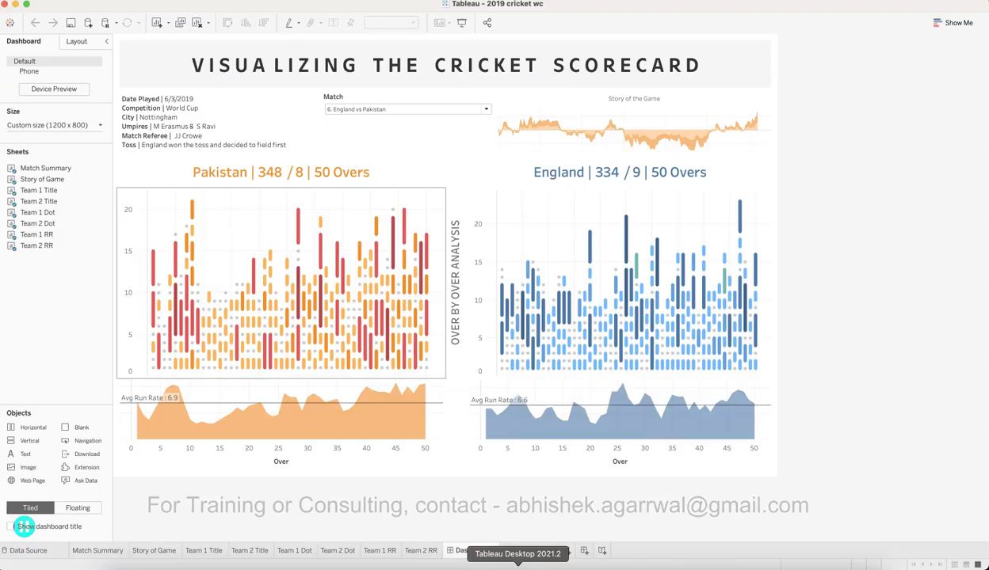
pyautogui.click(269, 65)
pyautogui.click(160, 100)
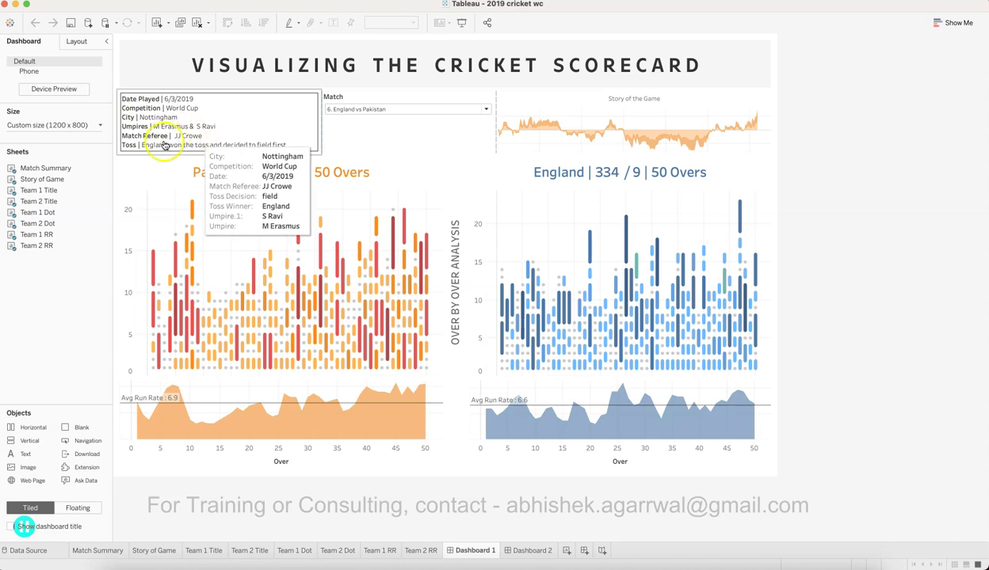
# Set the Match filter to 8. India vs South Africa and review the team charts
pyautogui.click(353, 109)
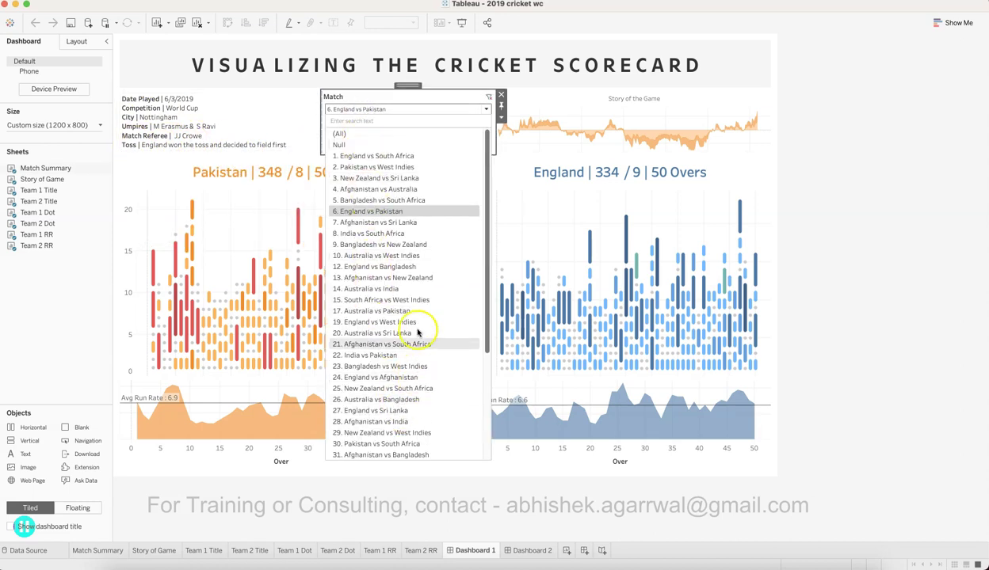
pyautogui.scroll(-3, 404, 322)
pyautogui.scroll(3, 404, 333)
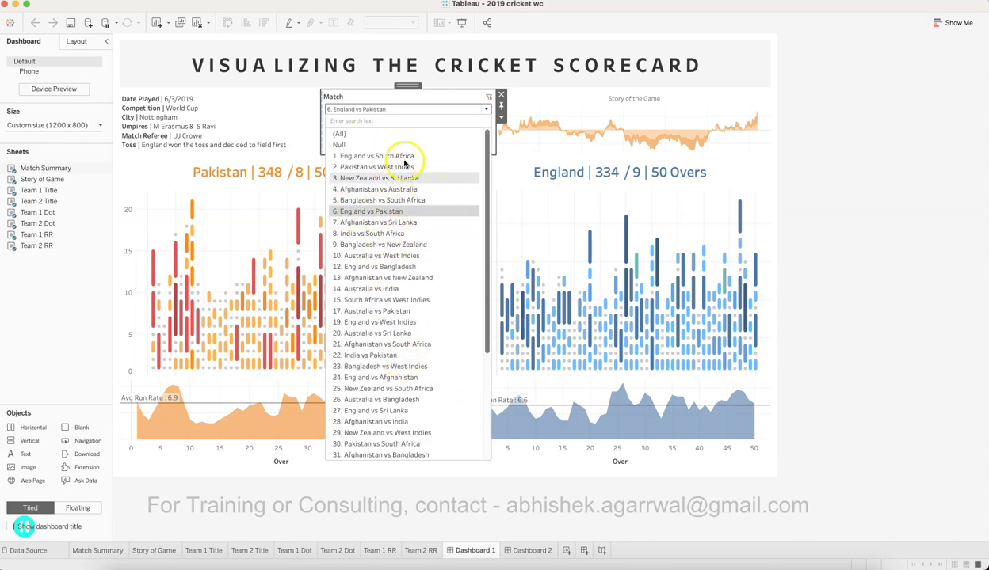
pyautogui.click(402, 235)
pyautogui.moveTo(546, 242)
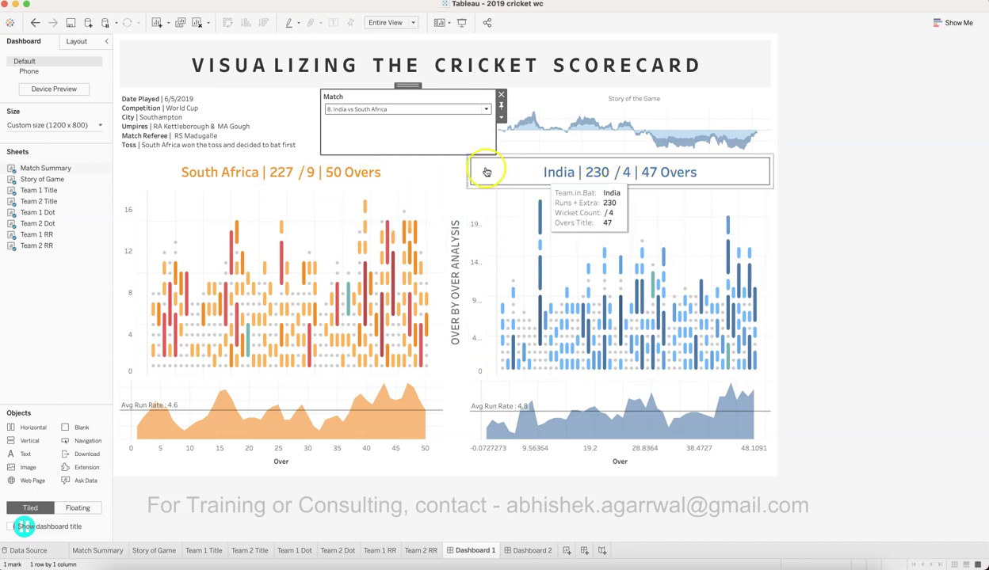
pyautogui.click(973, 161)
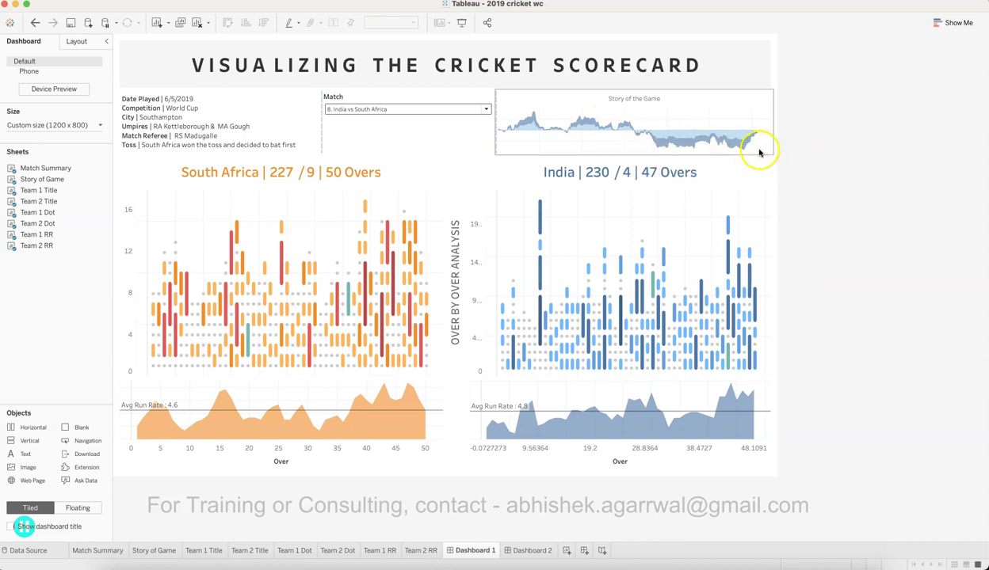
pyautogui.moveTo(236, 366)
pyautogui.moveTo(269, 175)
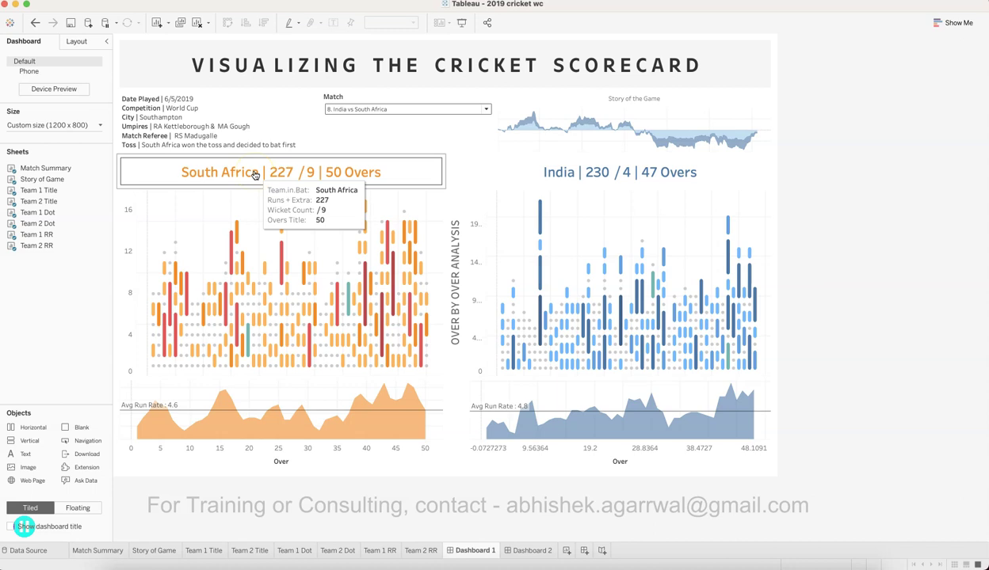
# Try matches 1. England vs South Africa and 2. Pakistan vs West Indies, ending on 3. New Zealand vs Sri Lanka
pyautogui.click(284, 175)
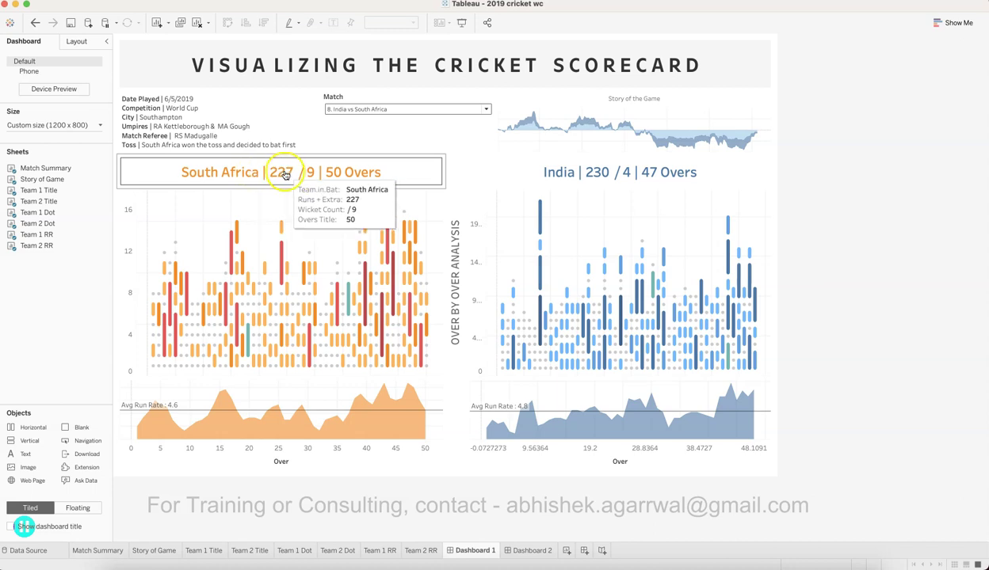
pyautogui.click(369, 111)
pyautogui.click(368, 156)
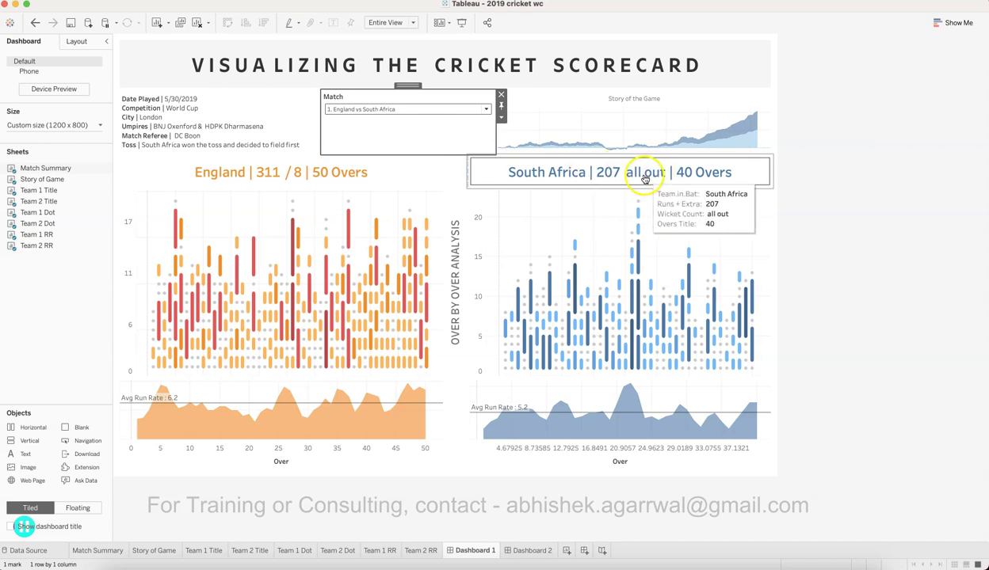
pyautogui.click(386, 109)
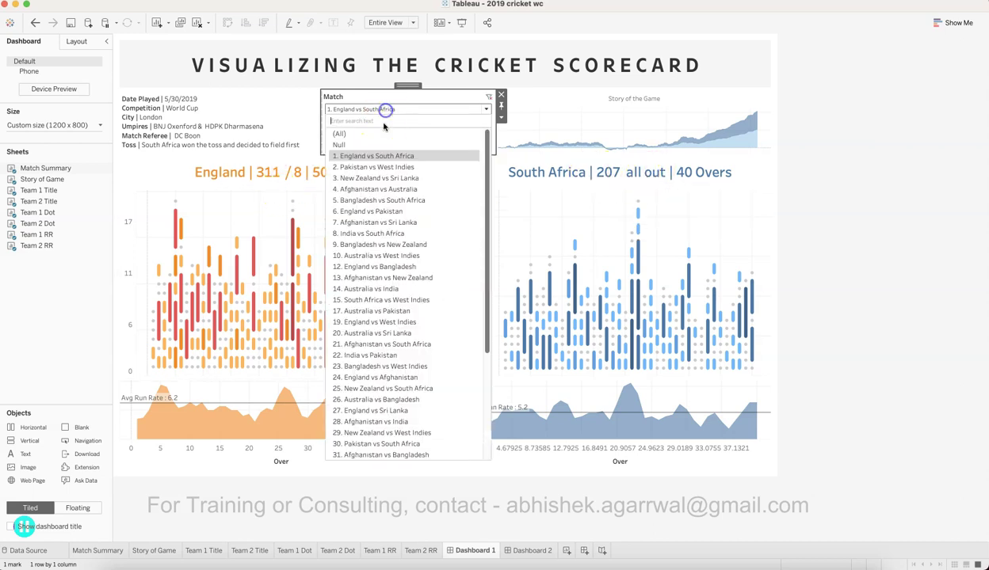
pyautogui.click(376, 166)
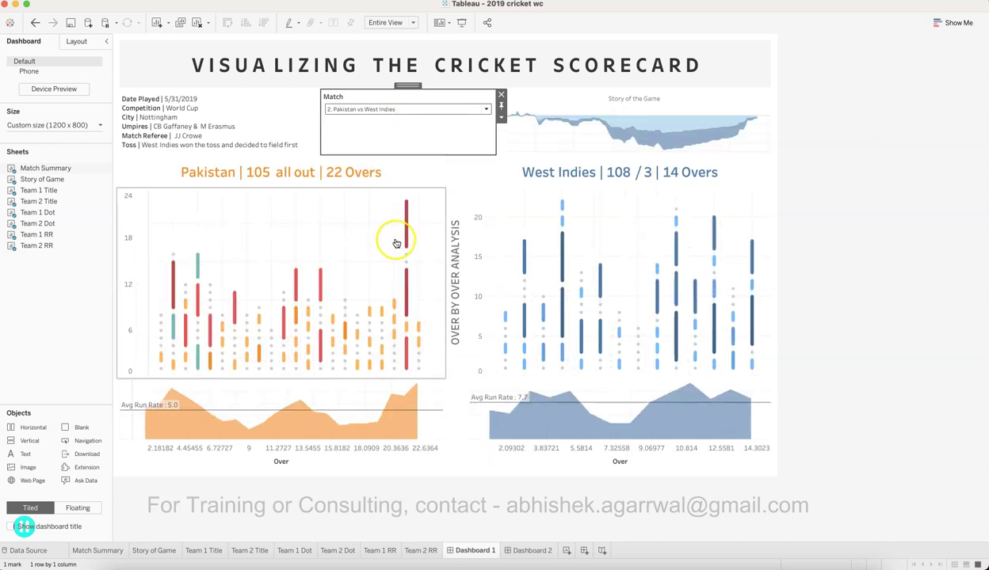
pyautogui.click(431, 109)
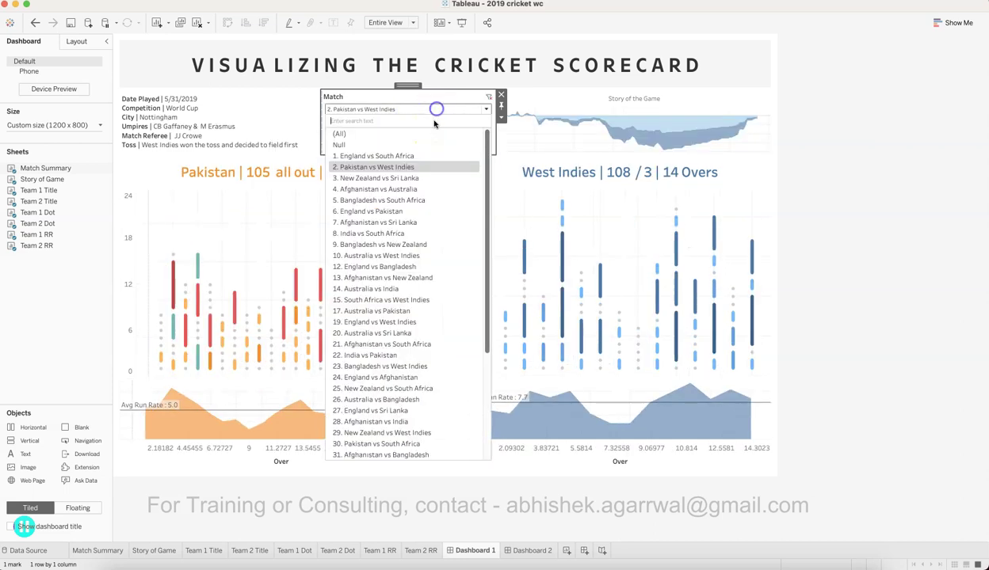
pyautogui.click(431, 179)
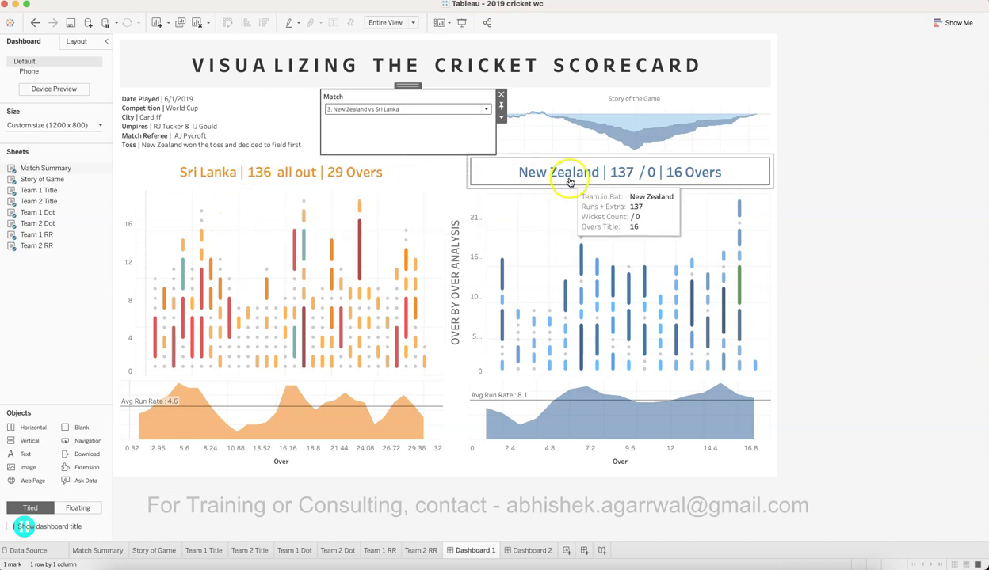
pyautogui.moveTo(607, 191)
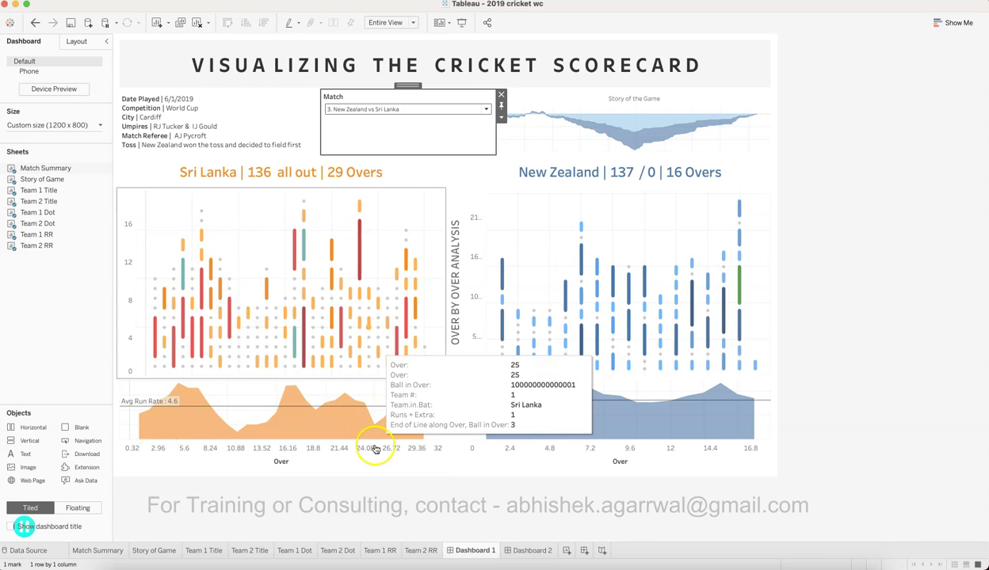
pyautogui.click(877, 354)
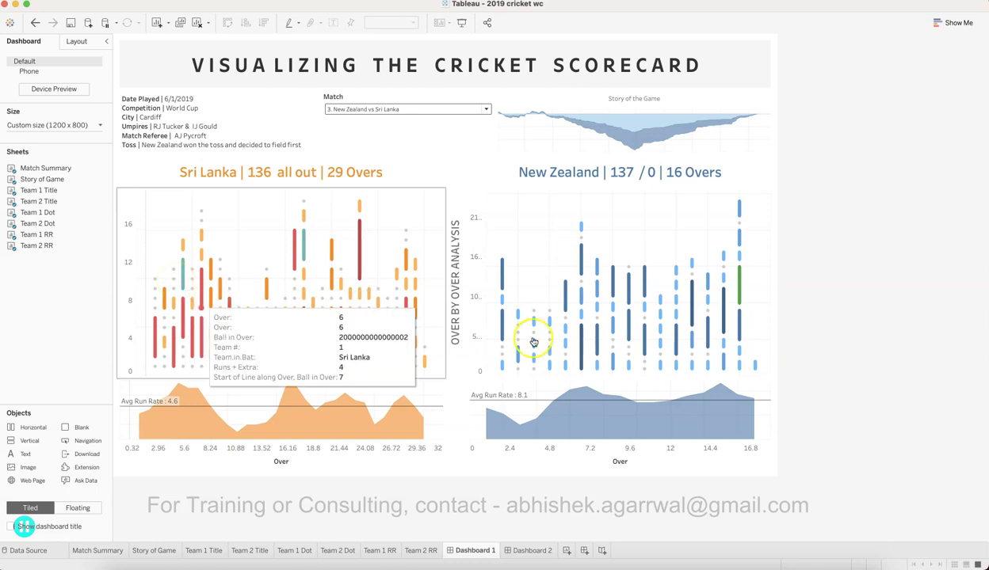
pyautogui.moveTo(523, 331)
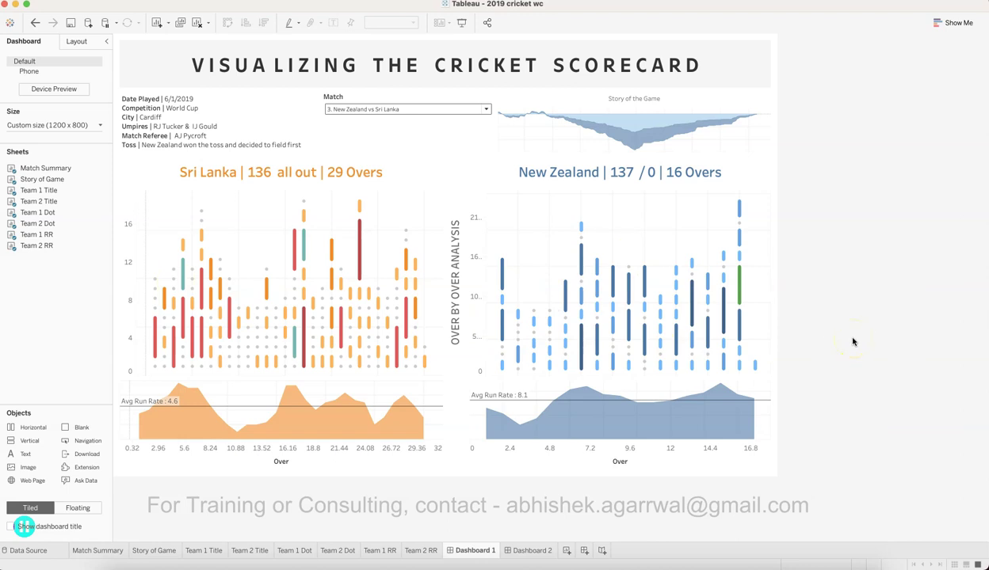
pyautogui.click(845, 348)
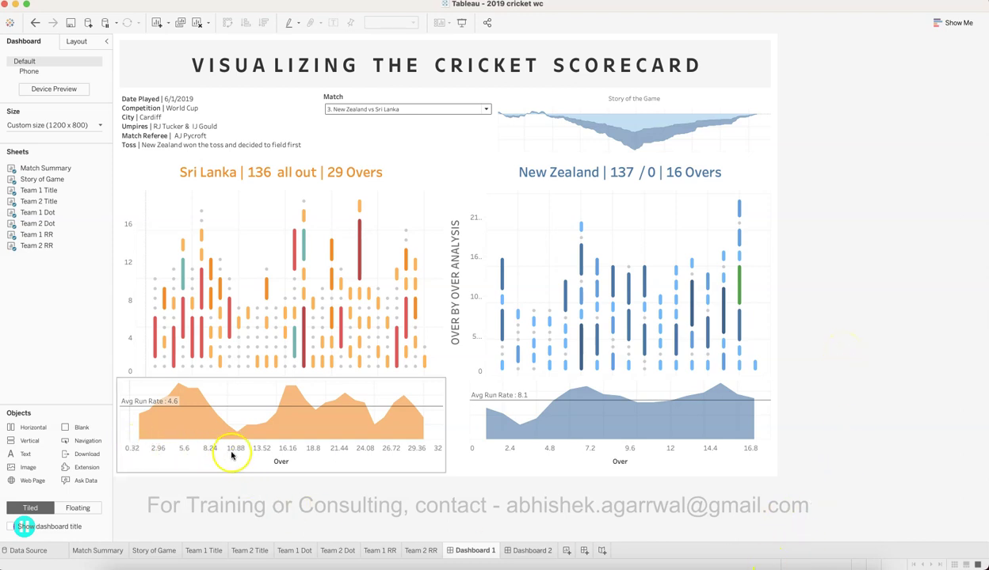
pyautogui.moveTo(139, 420)
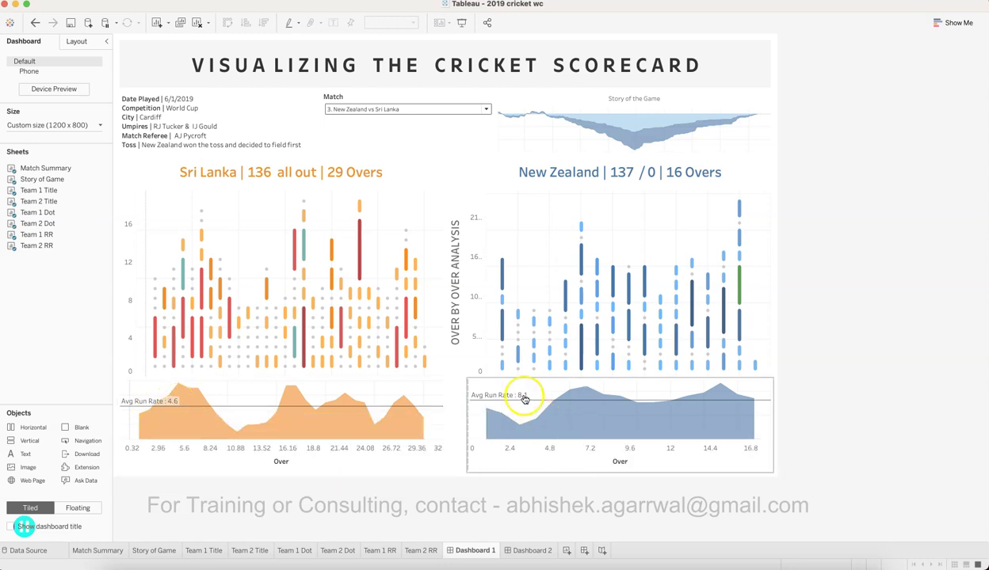
pyautogui.moveTo(643, 260)
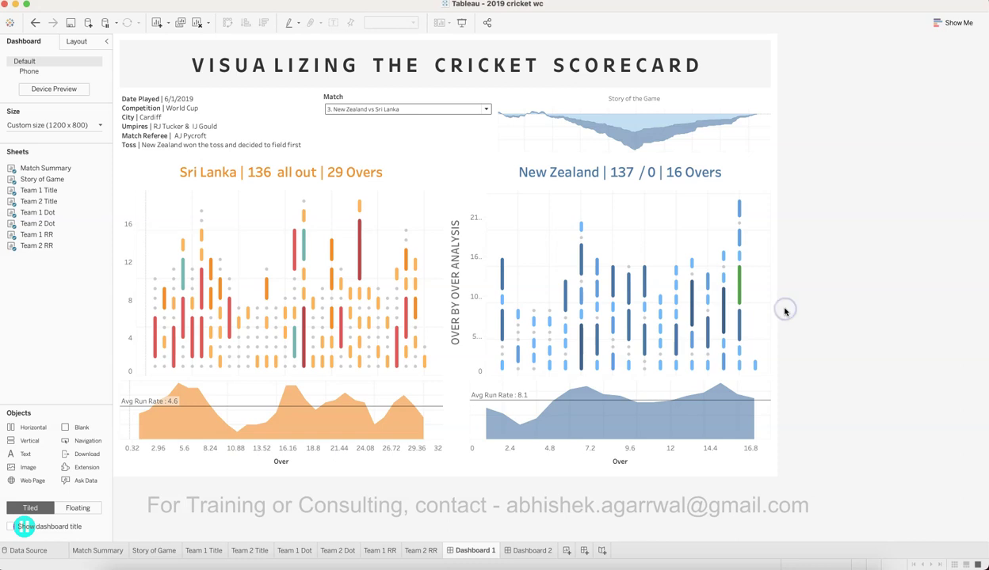
# Review the Match Summary, Story of Game and Team 1 Title worksheets
pyautogui.click(103, 556)
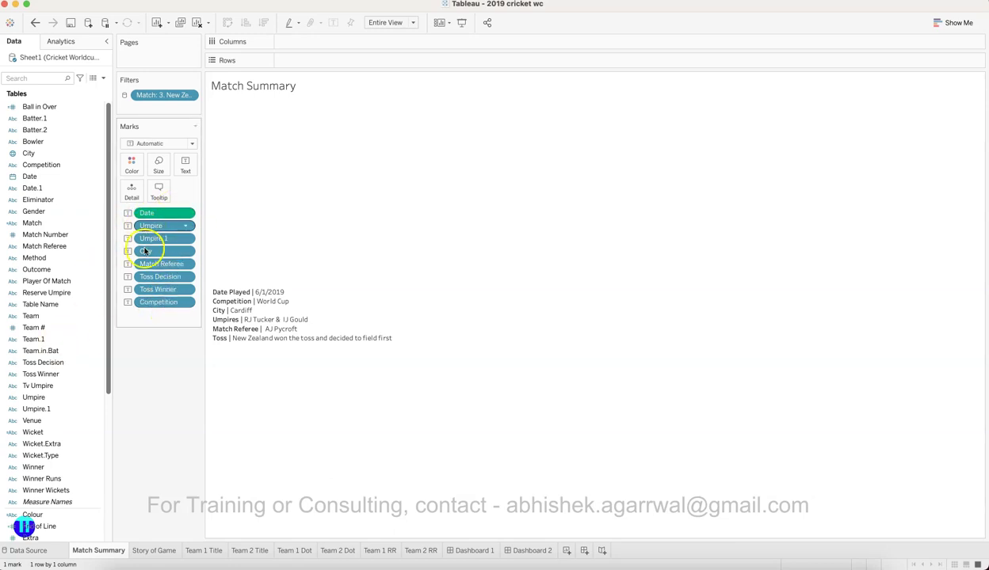
pyautogui.moveTo(268, 313)
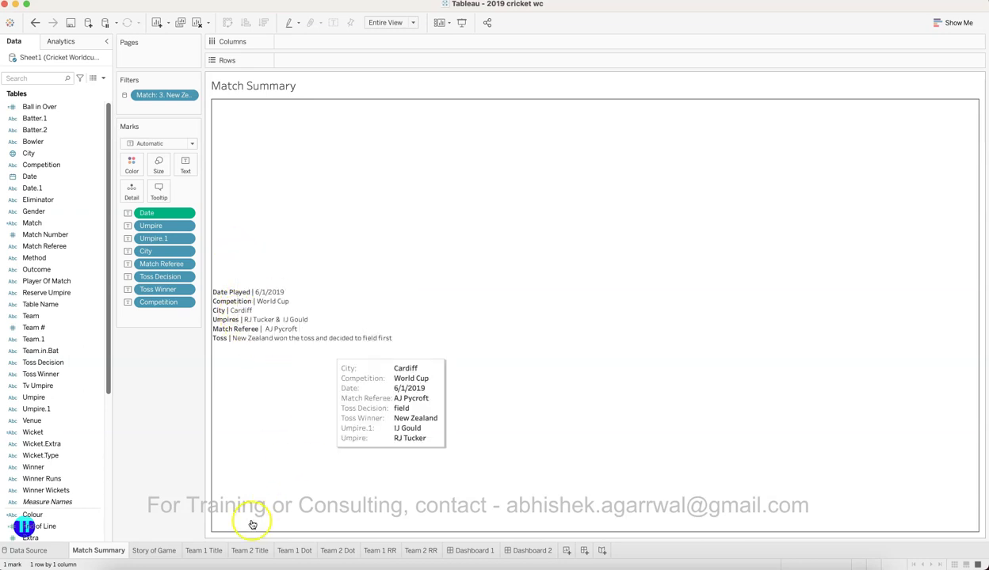
pyautogui.click(164, 551)
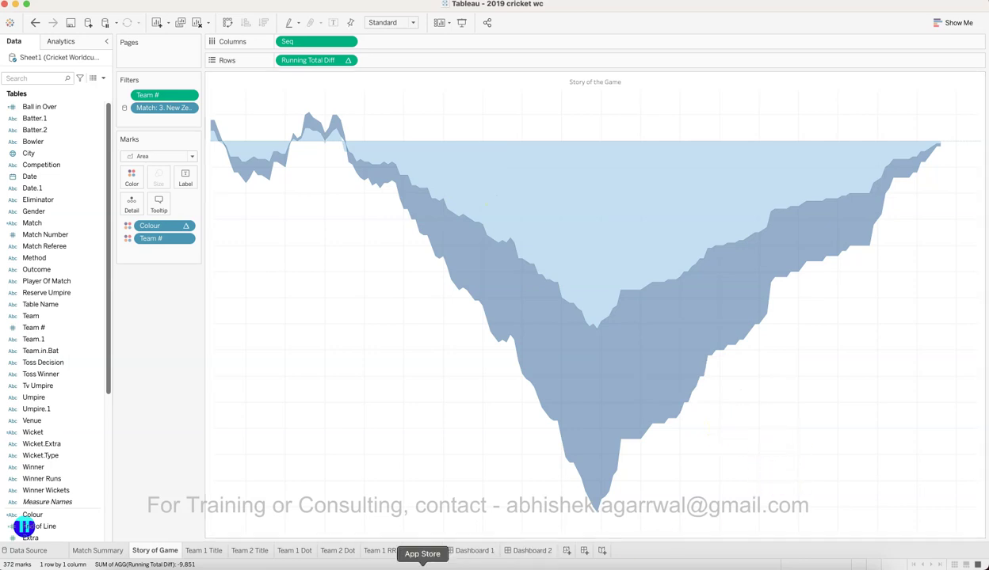
pyautogui.click(194, 553)
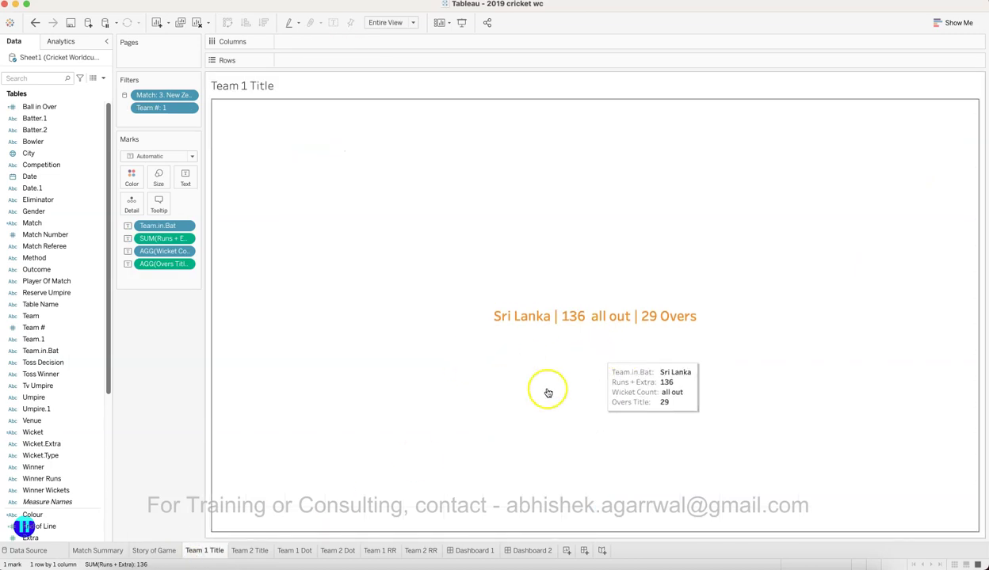
# Check the Team 2 Title sheet, then view Sri Lanka's Team 1 Dot over-by-over chart
pyautogui.click(252, 548)
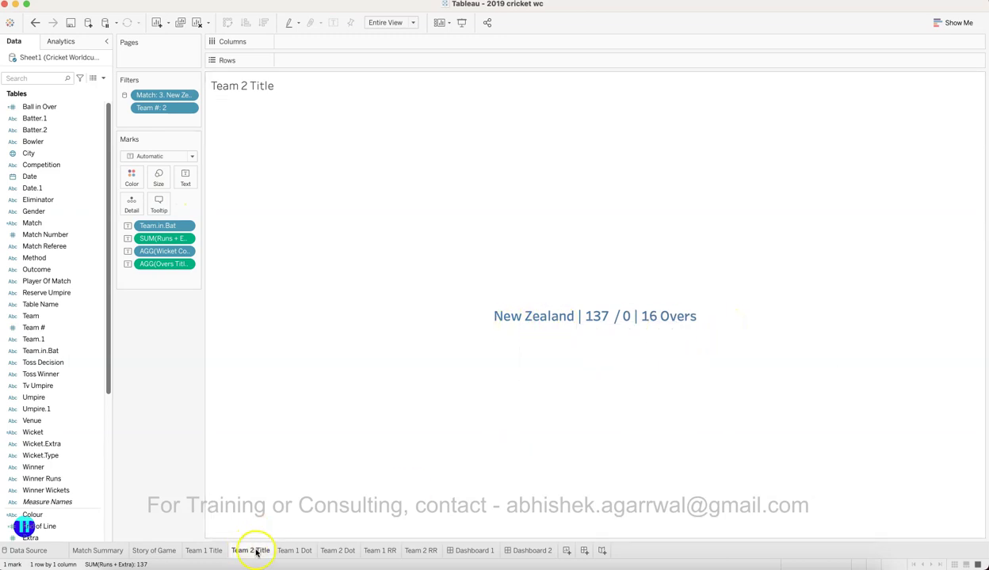
pyautogui.click(295, 550)
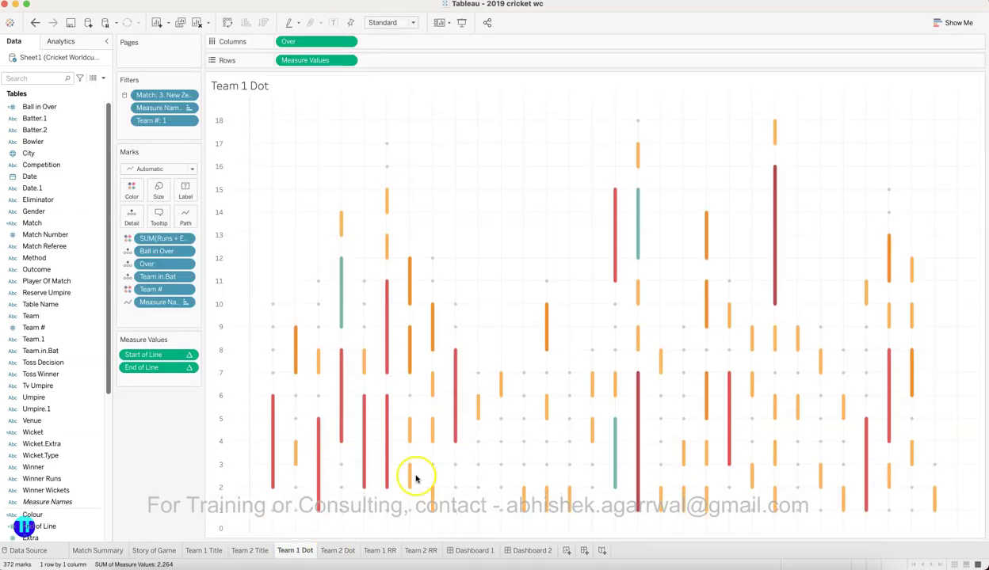
pyautogui.click(497, 218)
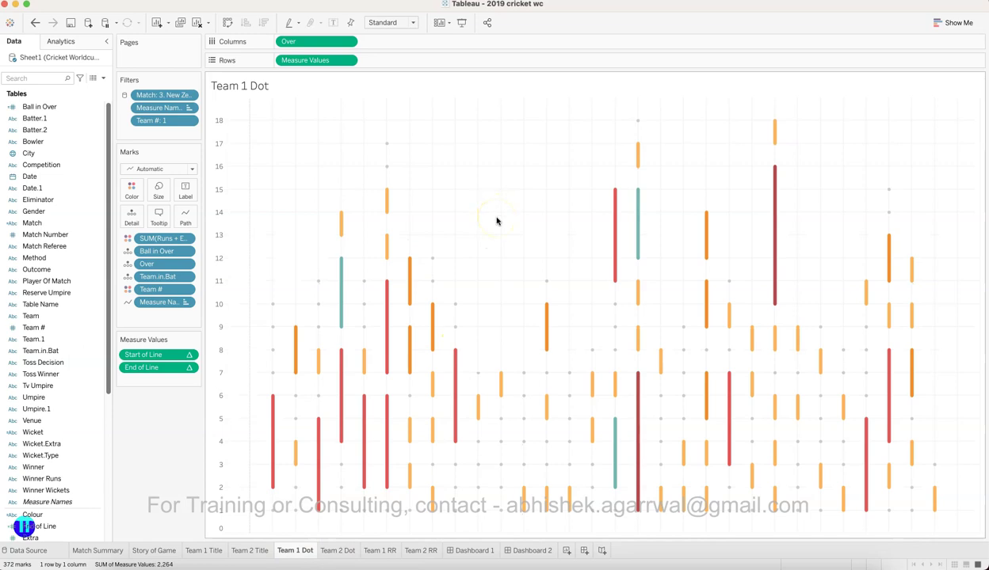
pyautogui.moveTo(282, 57); pyautogui.dragTo(320, 49)
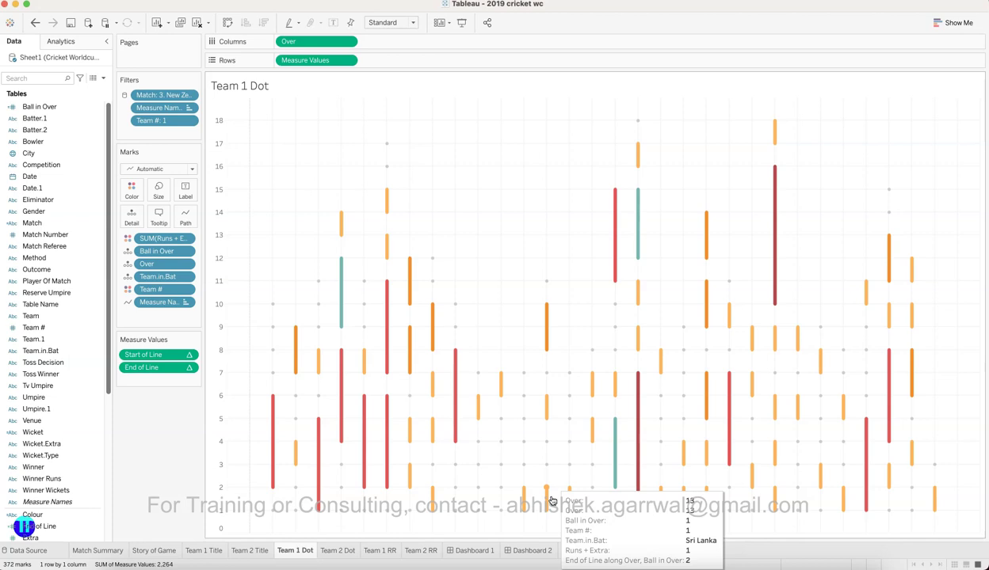
# Review the Team 2 Dot, Team 1 RR and Team 2 RR sheets, then go back to Dashboard 1
pyautogui.click(342, 550)
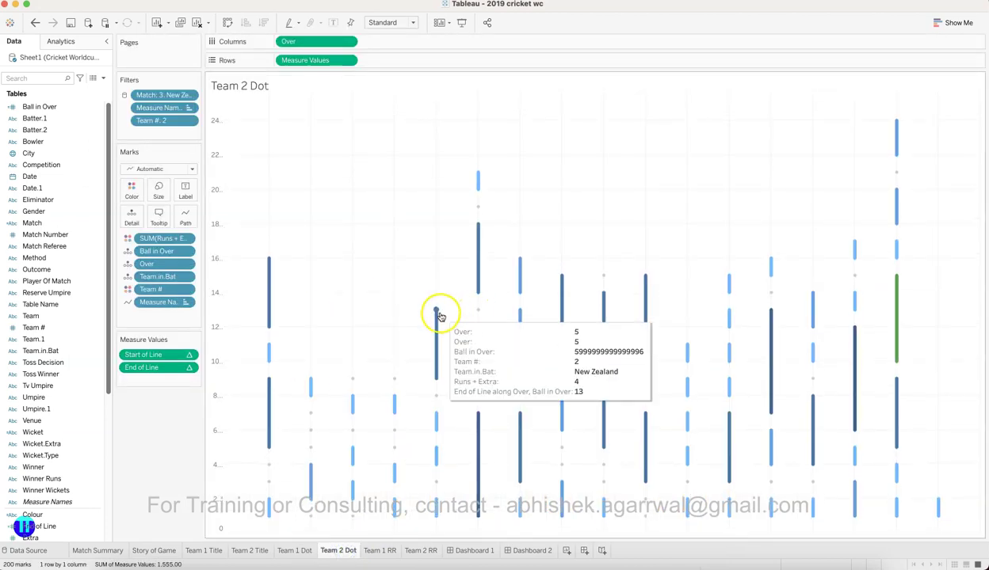
pyautogui.click(380, 551)
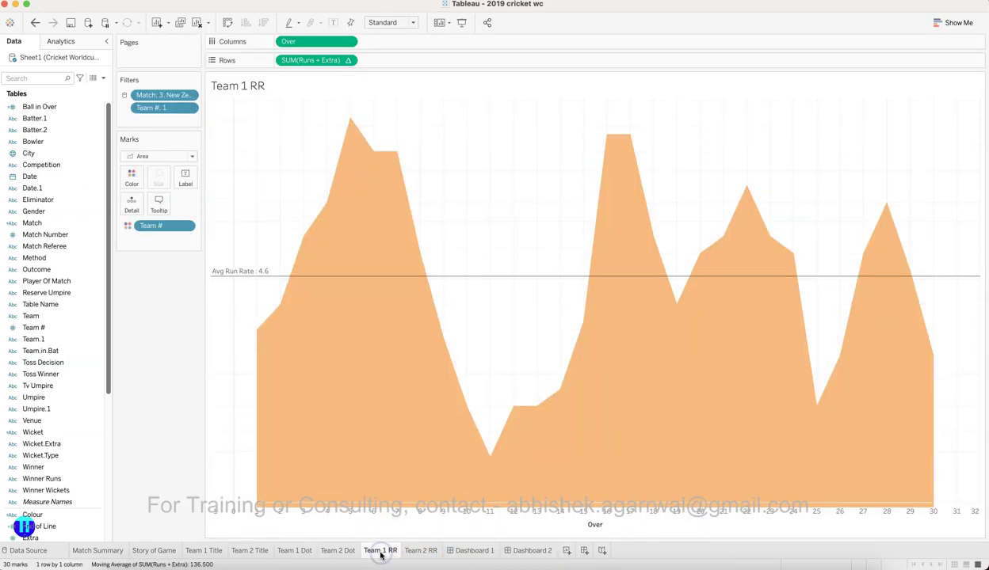
pyautogui.click(420, 551)
pyautogui.click(431, 557)
pyautogui.click(474, 551)
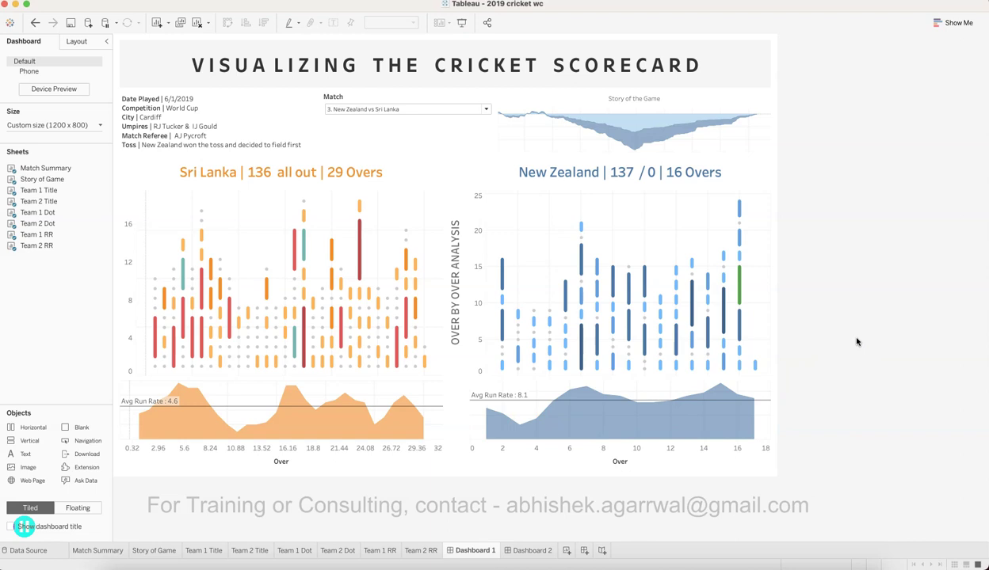
# Filter the dashboard to 21. Afghanistan vs South Africa, then 25. New Zealand vs South Africa
pyautogui.click(445, 111)
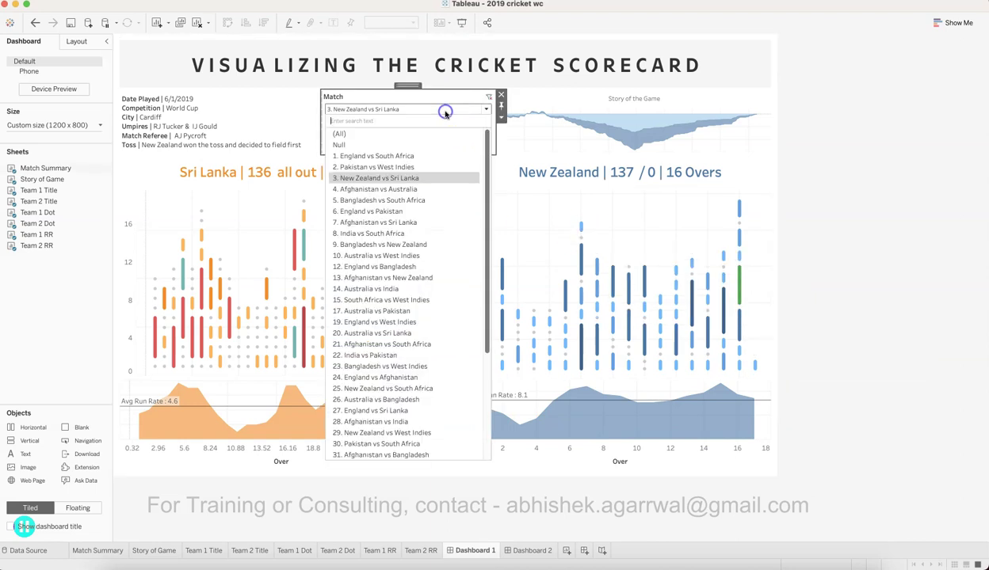
pyautogui.click(393, 344)
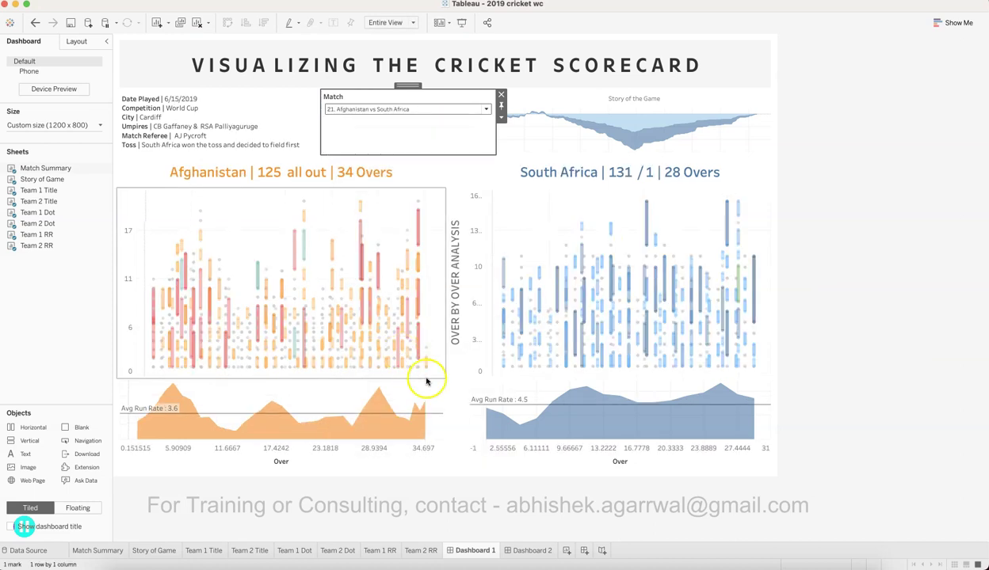
pyautogui.click(432, 109)
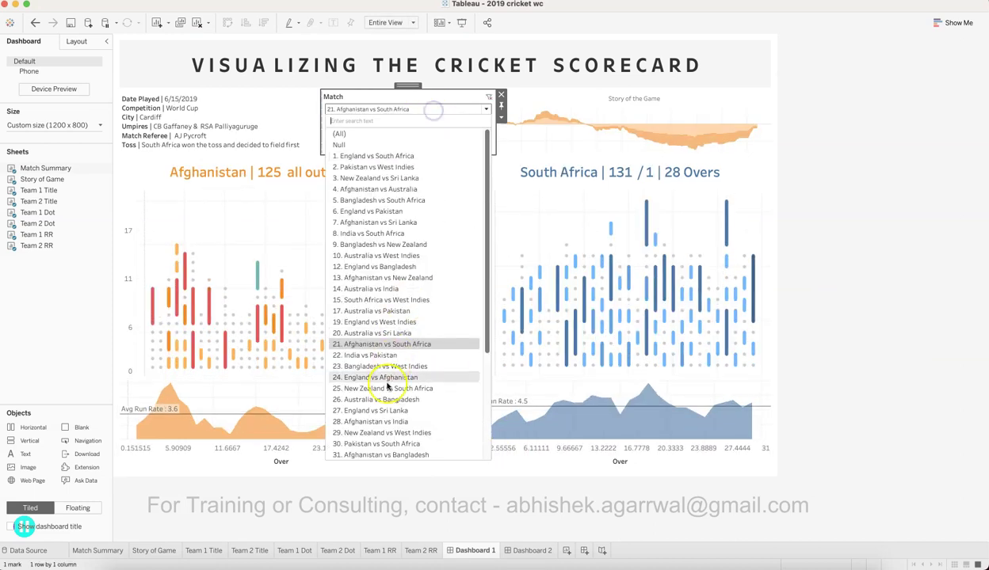
pyautogui.click(387, 388)
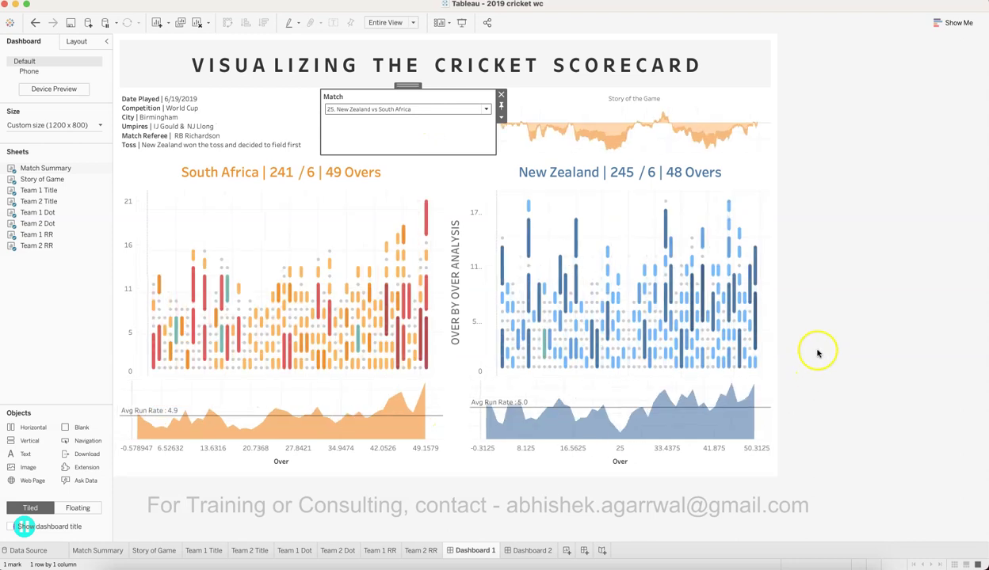
pyautogui.click(819, 354)
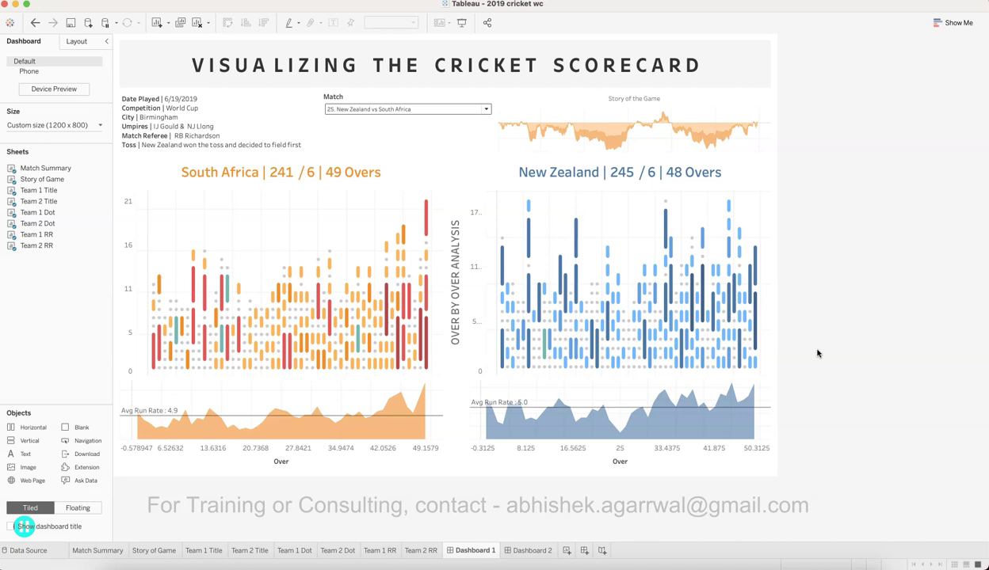
pyautogui.click(782, 355)
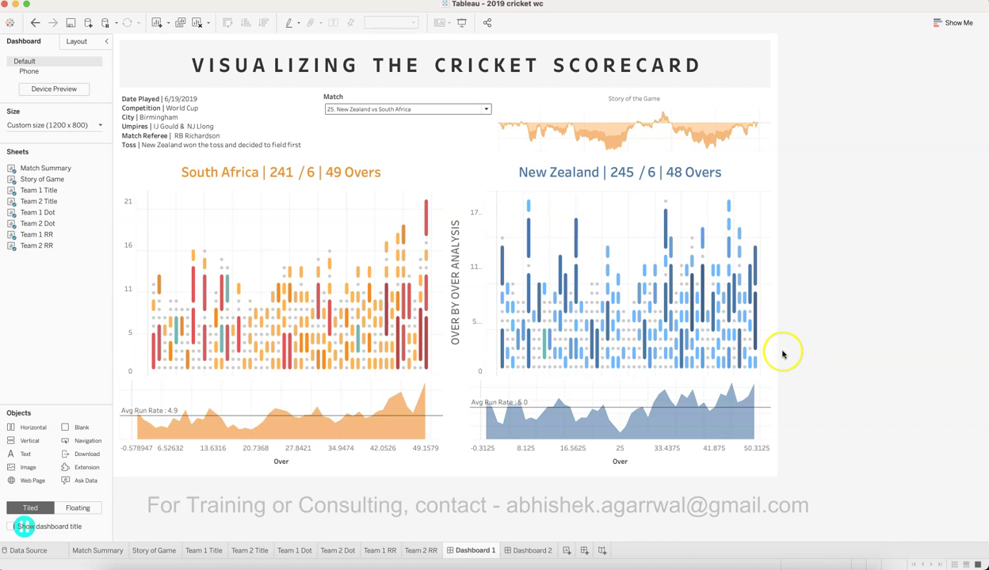